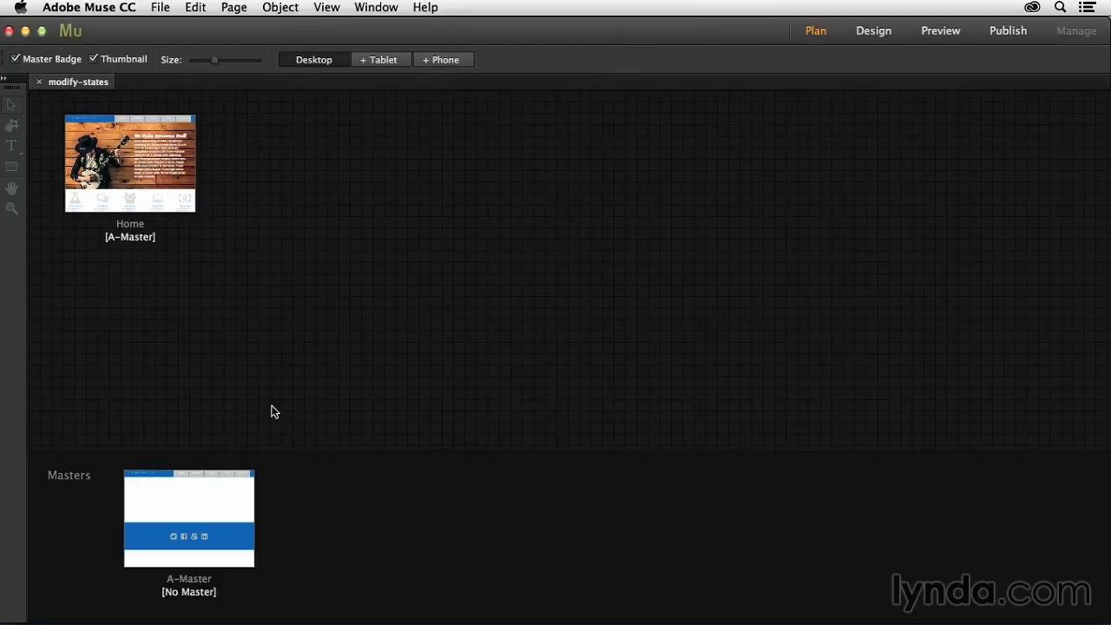
Open the A-Master page, select its navigation menu, and float the States panel over the canvas below the logo.
double_click(207, 525)
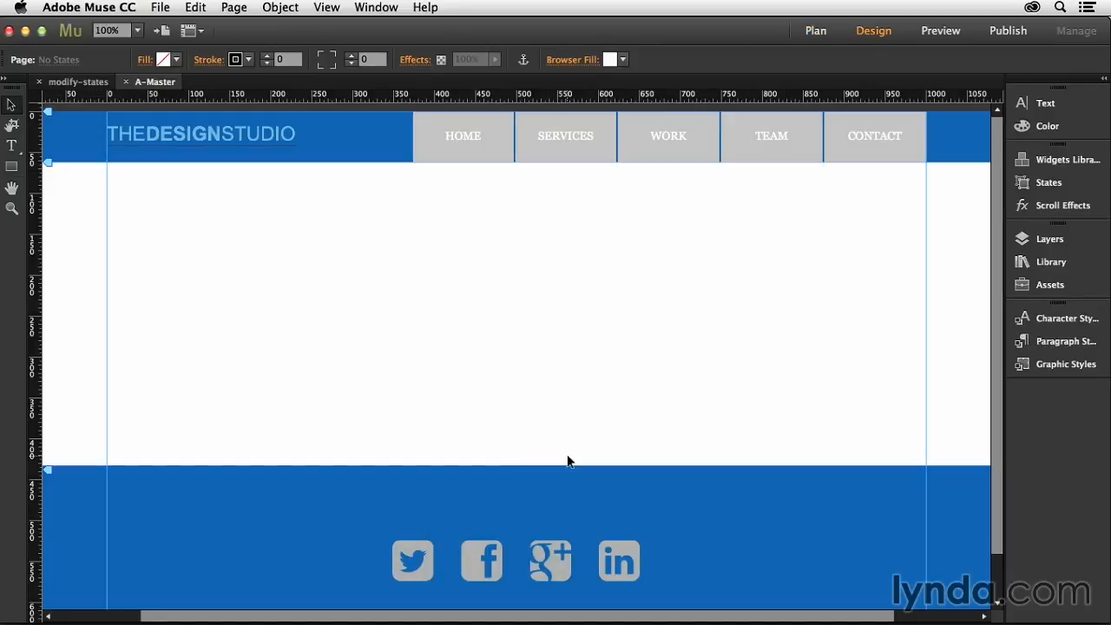
click(522, 158)
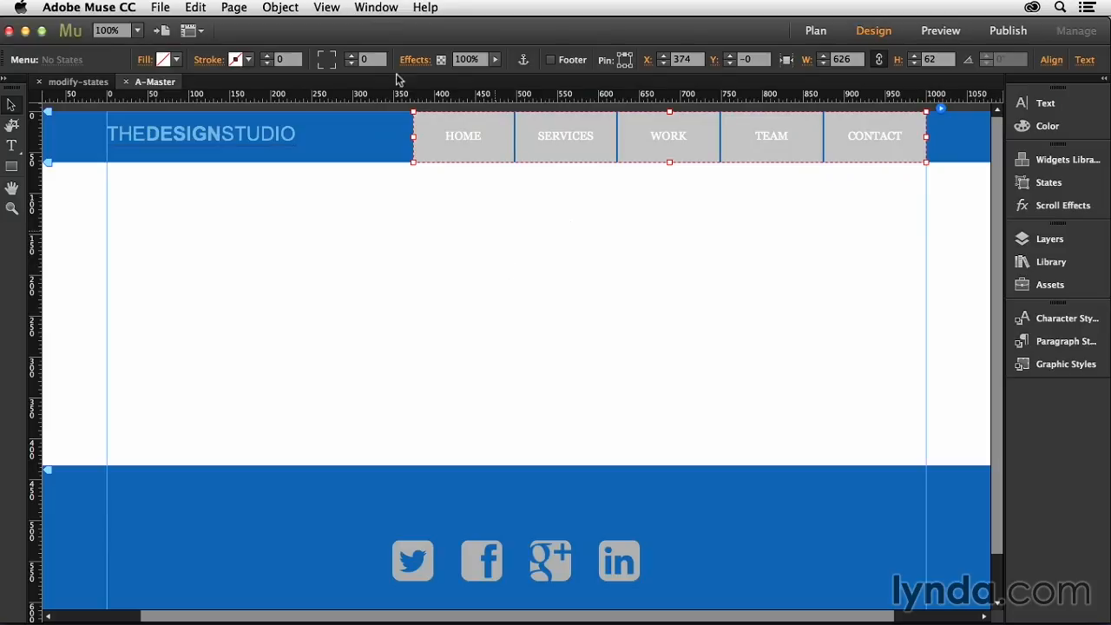
click(371, 7)
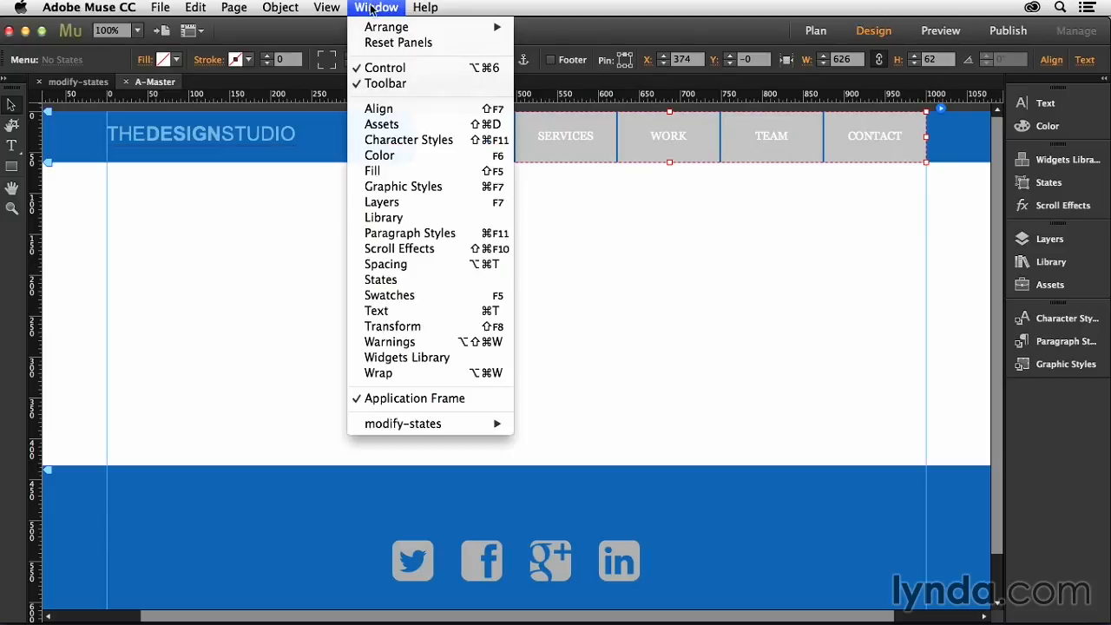
click(408, 283)
drag(1052, 184, 228, 174)
click(574, 206)
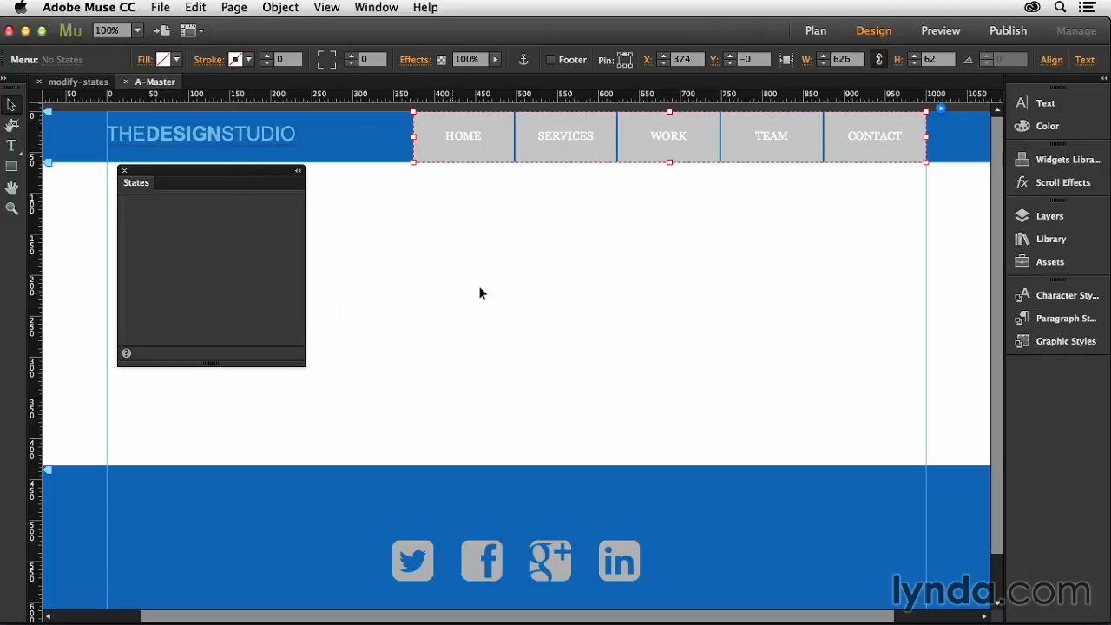
Select the HOME menu item and check the Edit Together setting in its menu options.
click(490, 157)
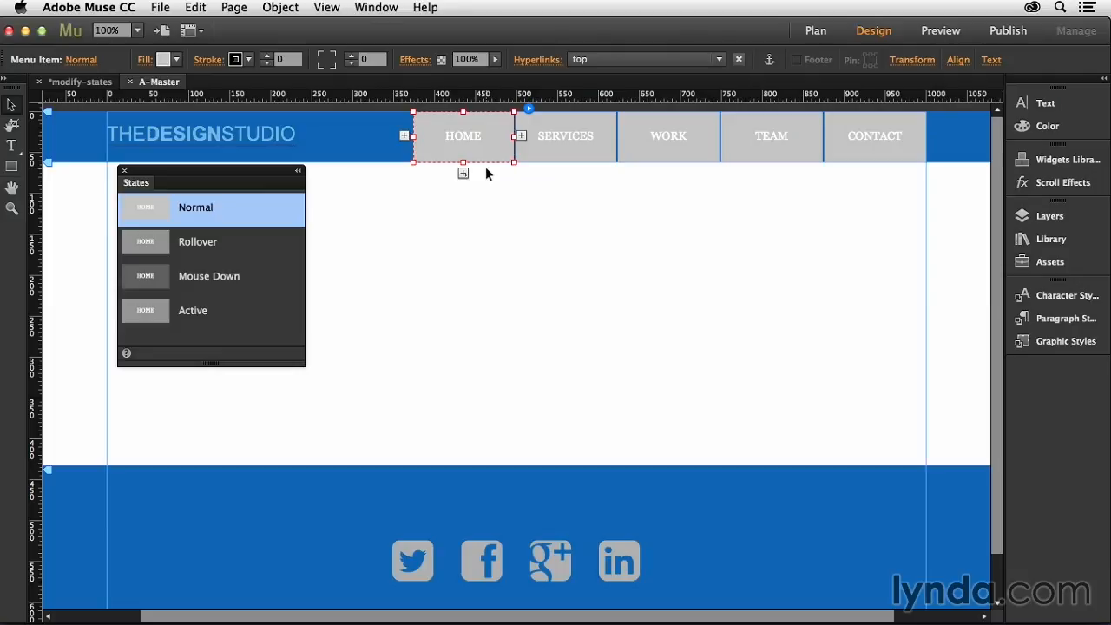
click(529, 110)
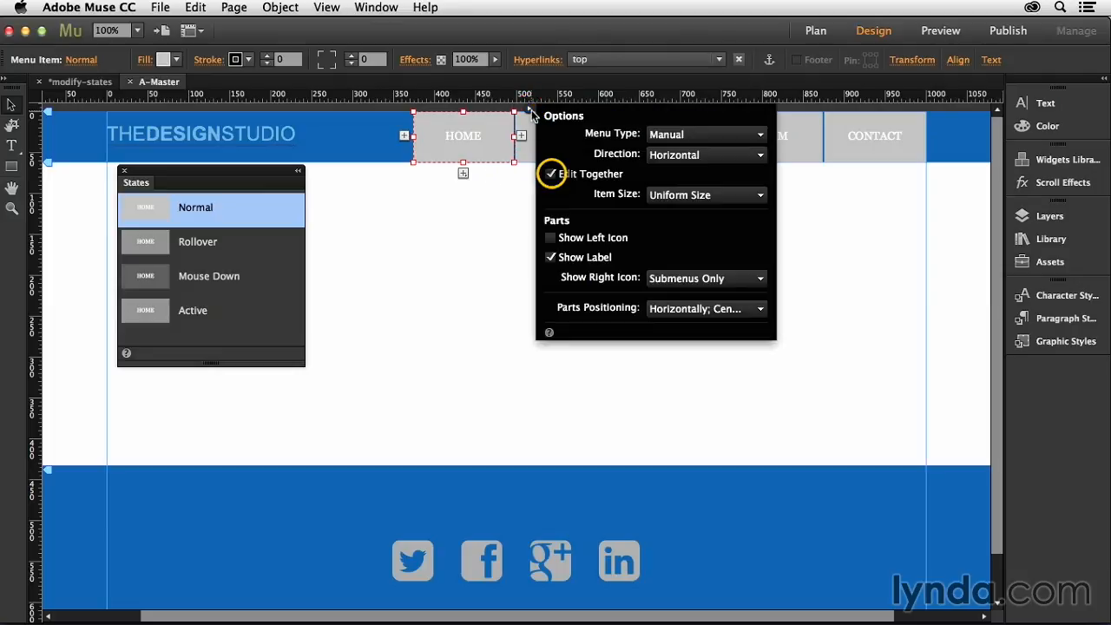
click(529, 109)
click(529, 110)
click(529, 109)
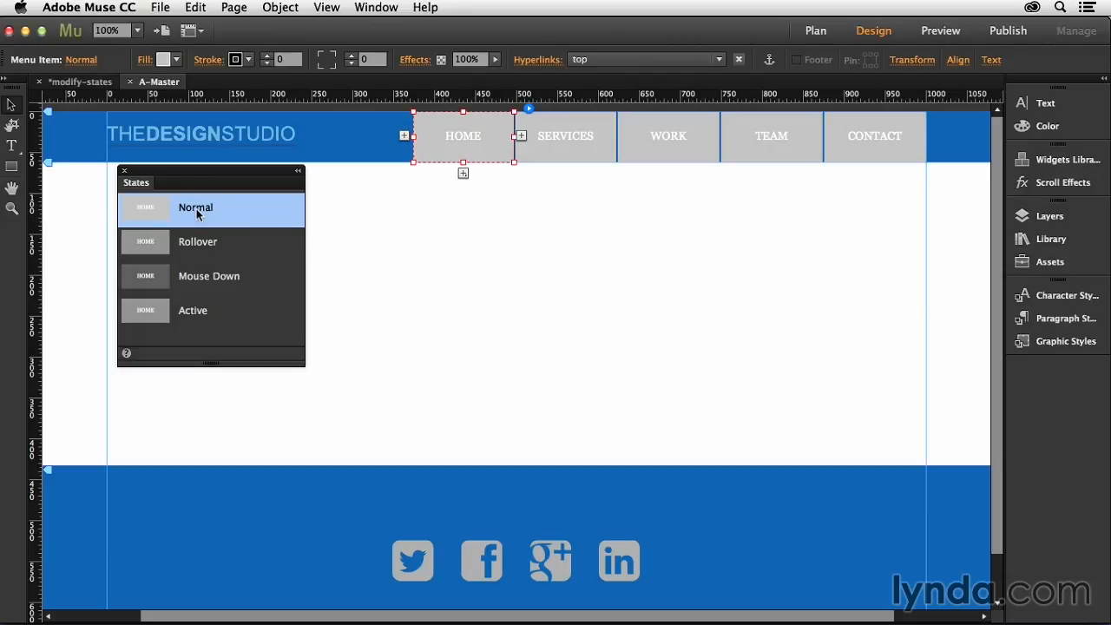
Set both the stroke and the fill of the HOME menu item's Normal state to none.
click(235, 60)
click(429, 84)
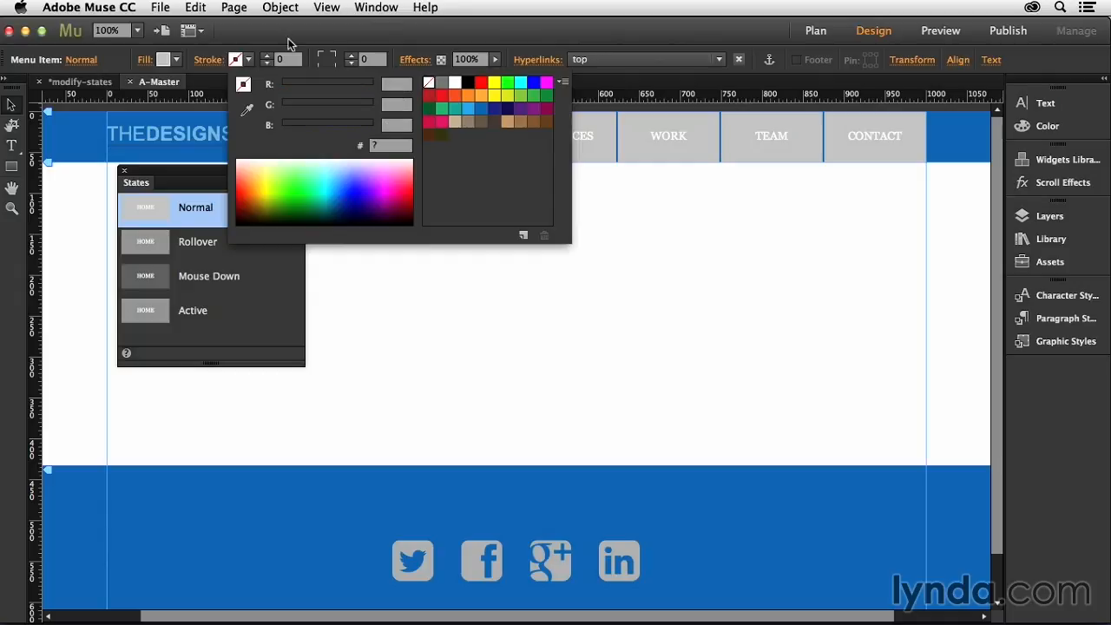
click(171, 59)
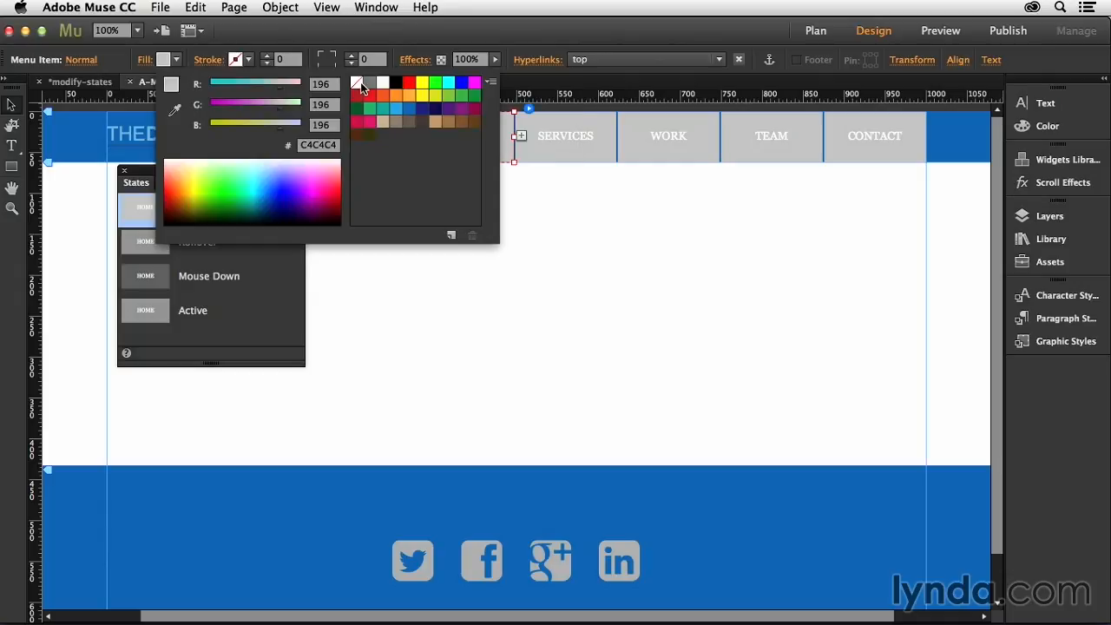
click(357, 84)
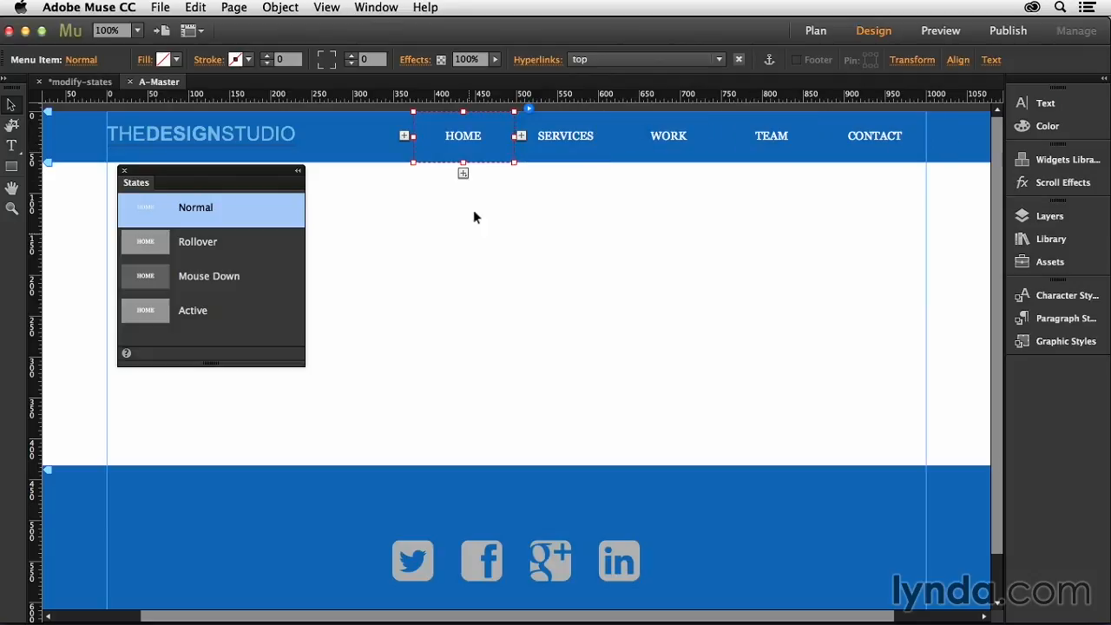
Select the HOME label and browse the slab serif typefaces available as web fonts.
click(467, 140)
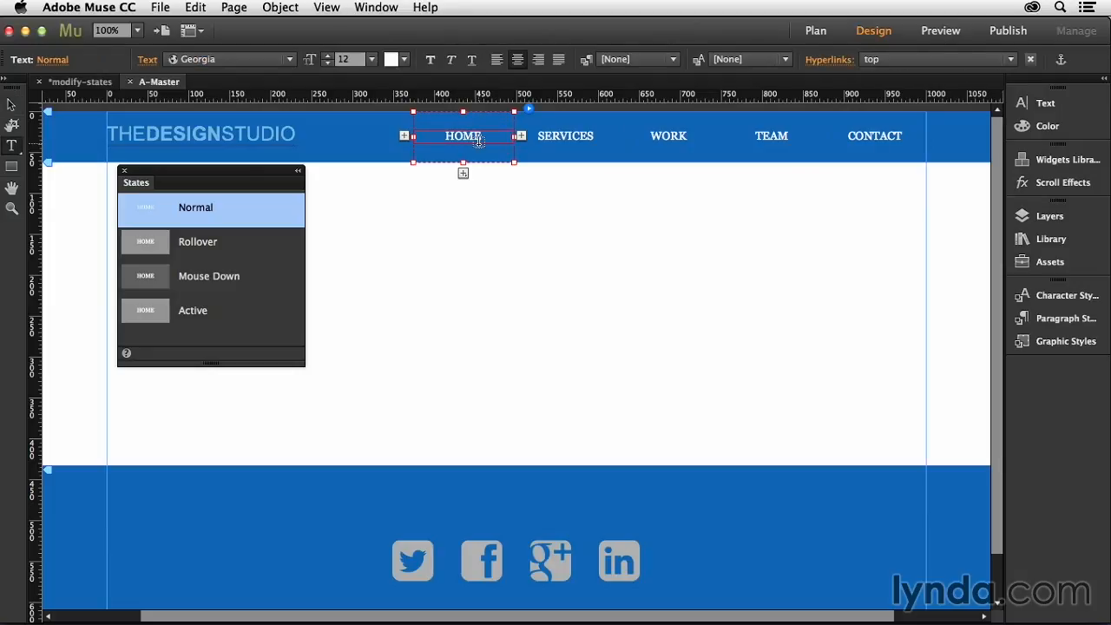
click(465, 139)
click(291, 60)
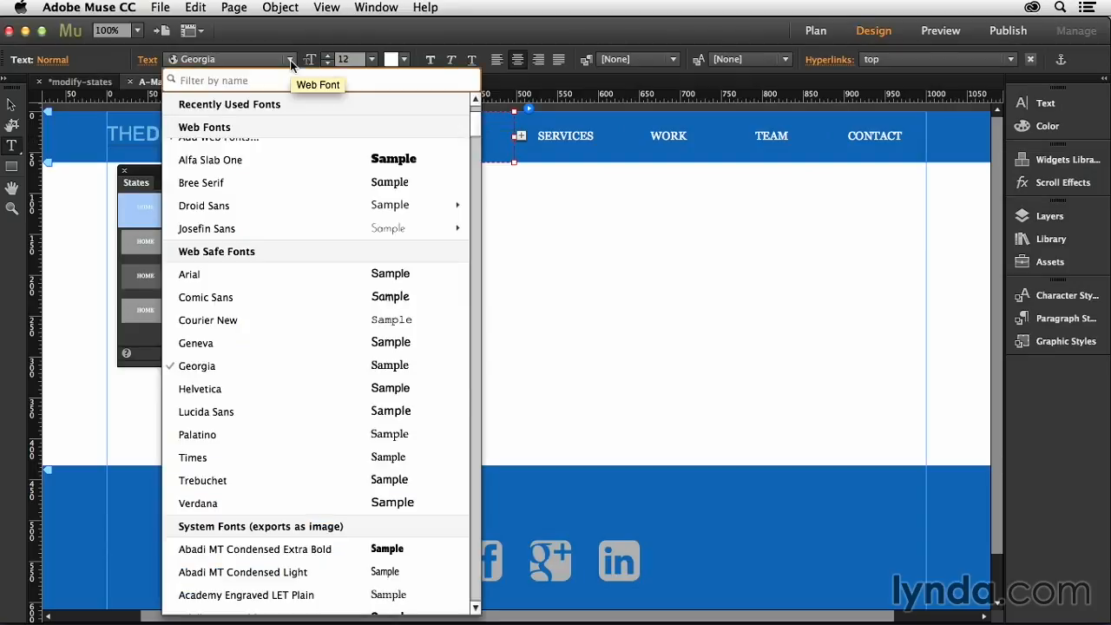
scroll(325, 184, up, 1)
scroll(325, 180, up, 3)
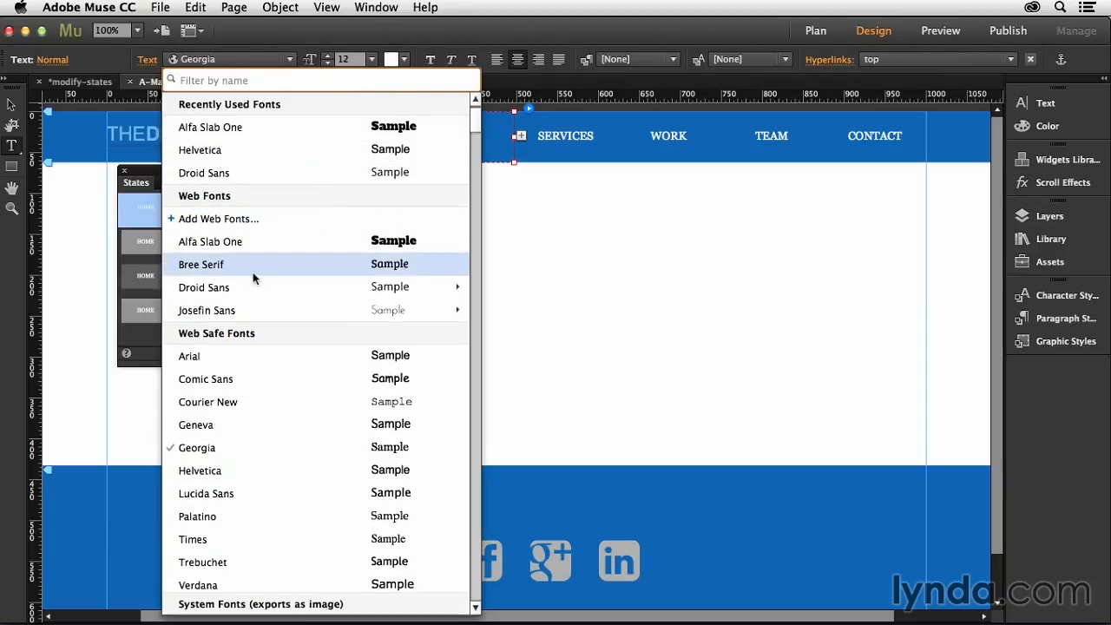
click(209, 219)
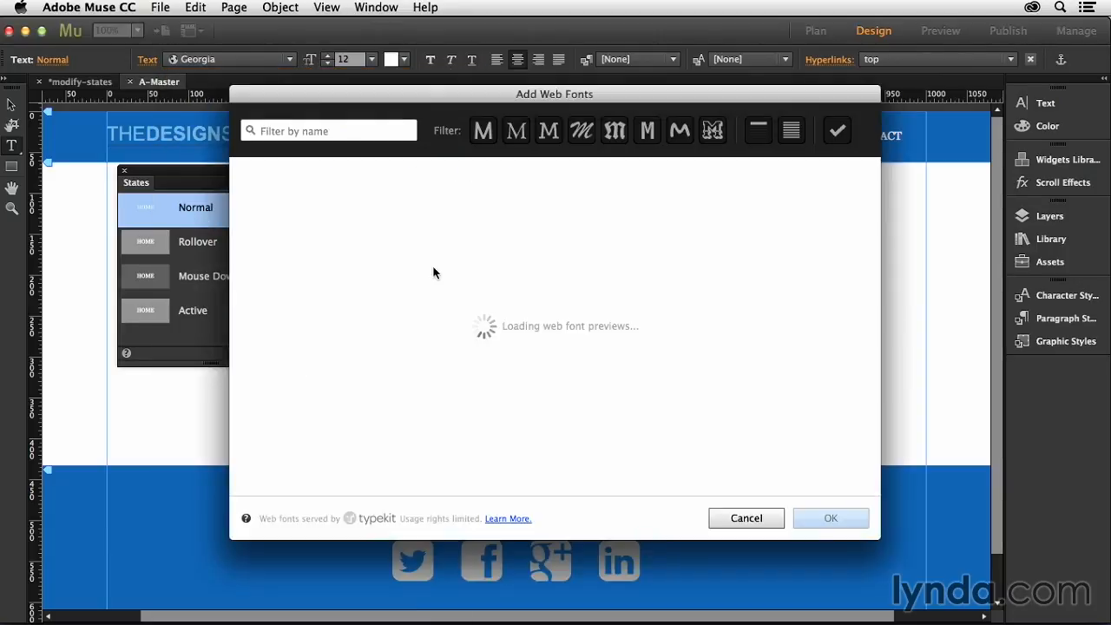
click(549, 132)
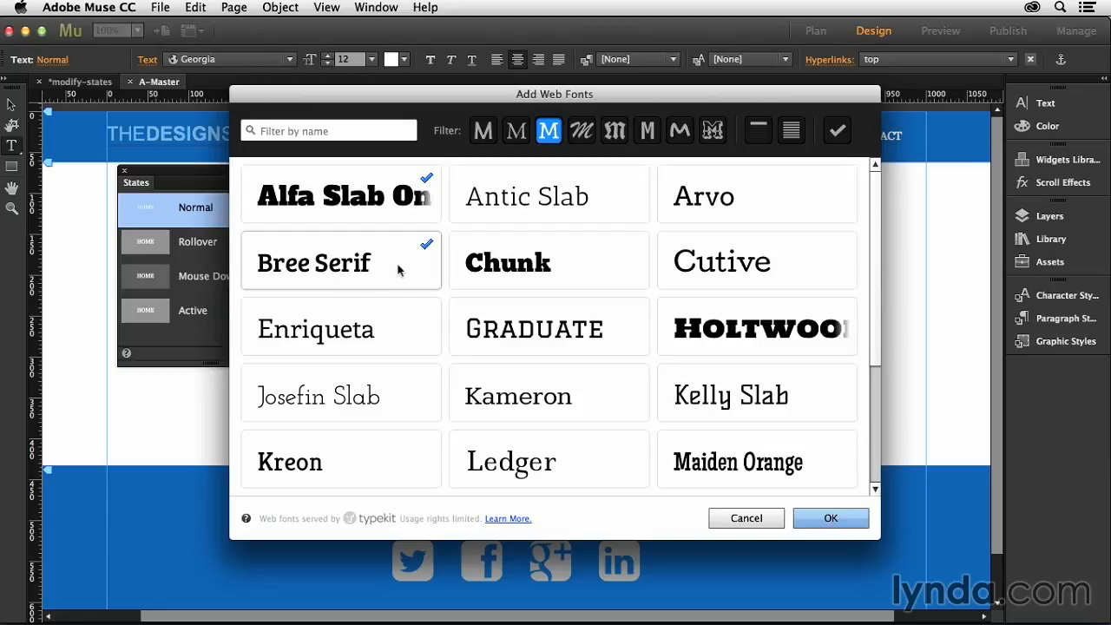
click(831, 520)
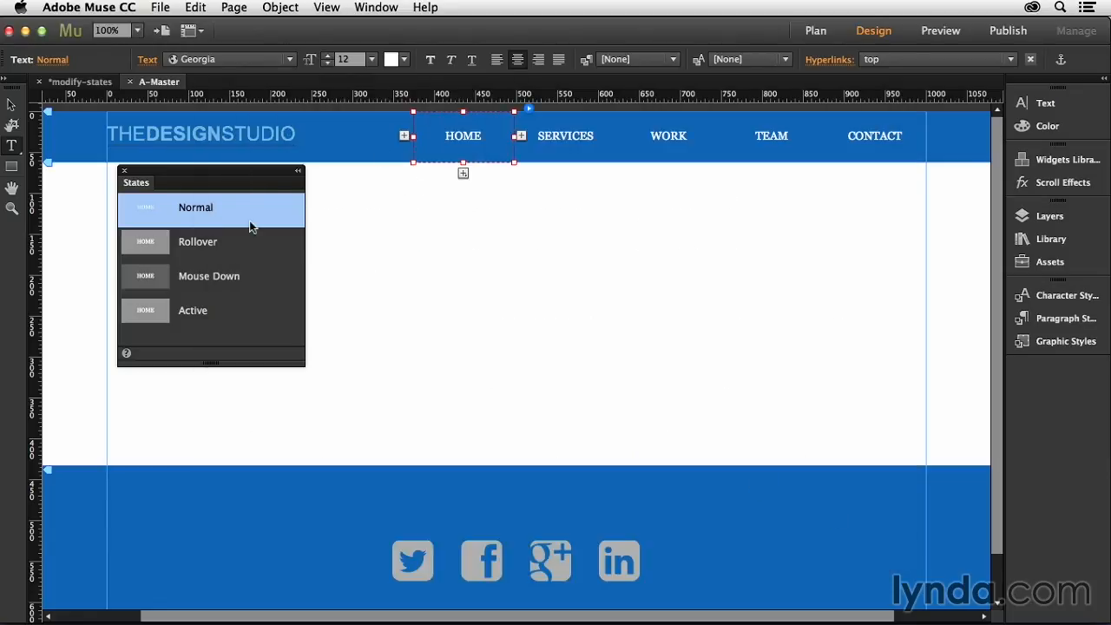
Set the HOME label's font to the web font Bree Serif and its size to 16.
click(290, 59)
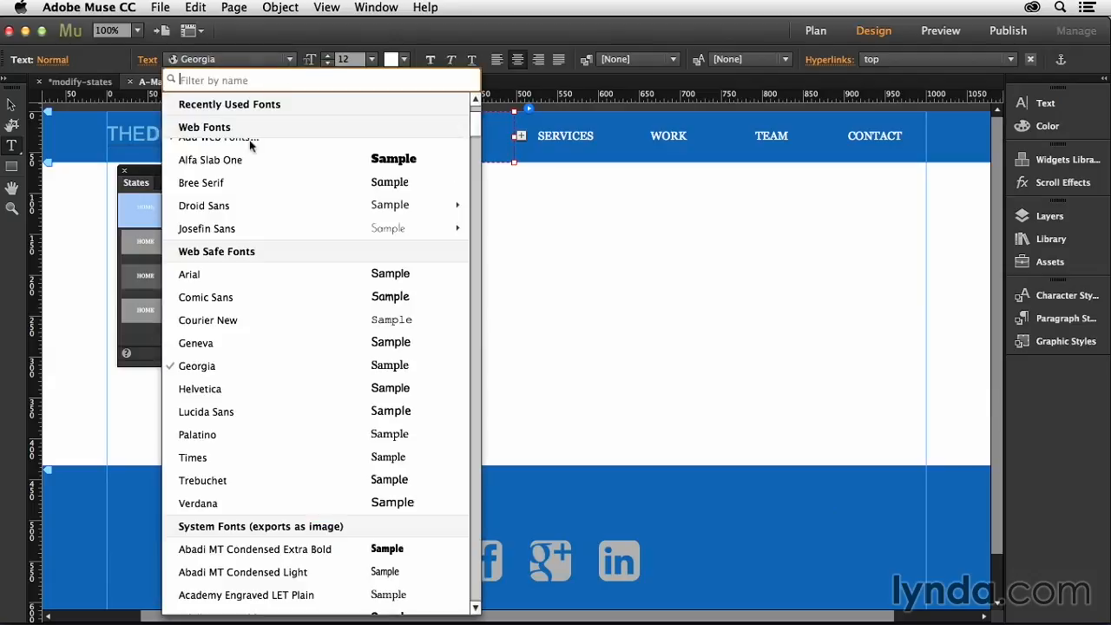
click(240, 186)
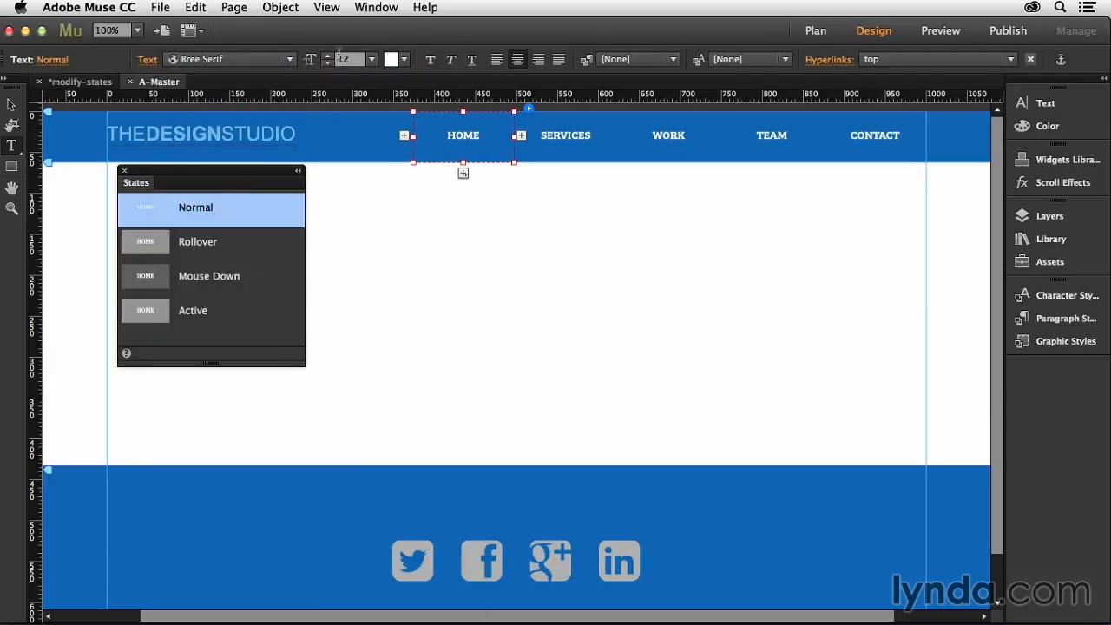
click(326, 55)
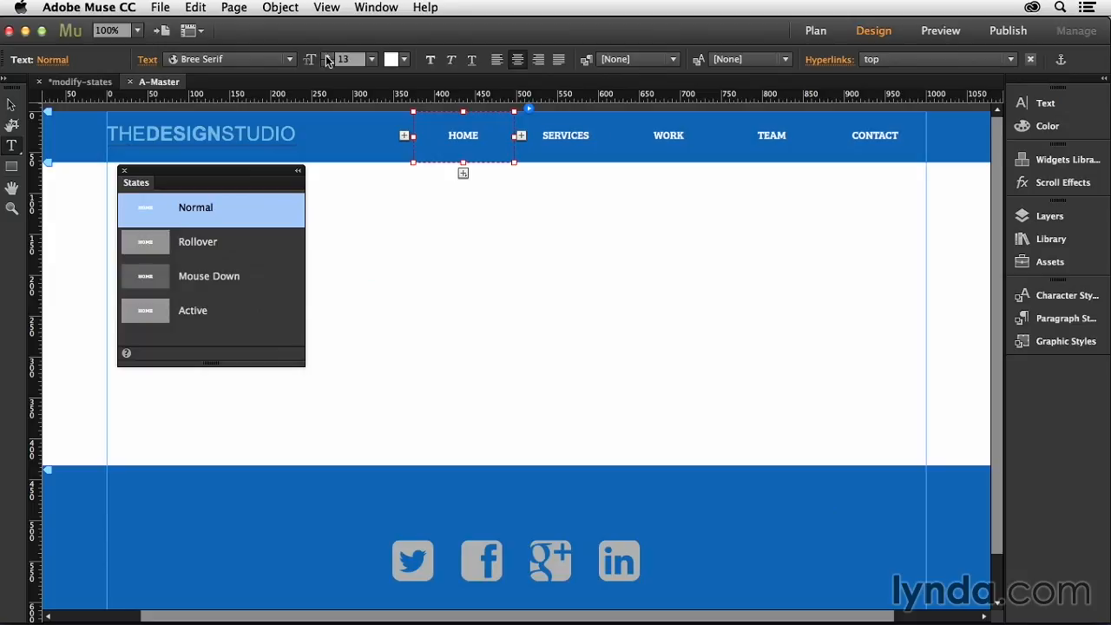
click(327, 57)
click(328, 56)
click(327, 56)
click(328, 57)
click(327, 63)
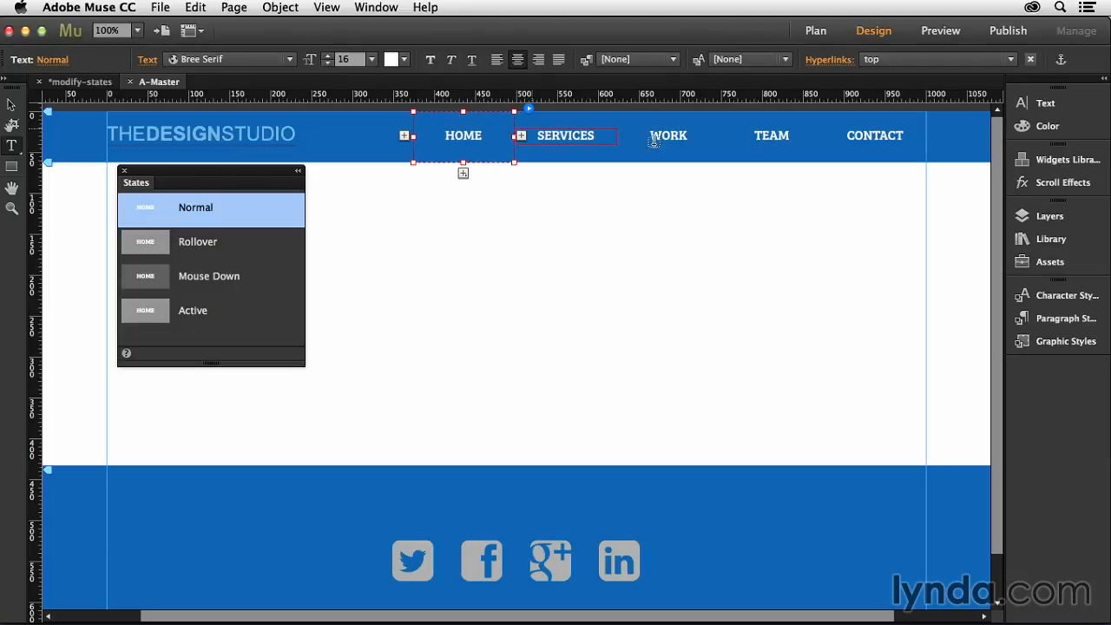
Fill the HOME menu item's Rollover state with the light blue swatch 29ABE2.
click(211, 243)
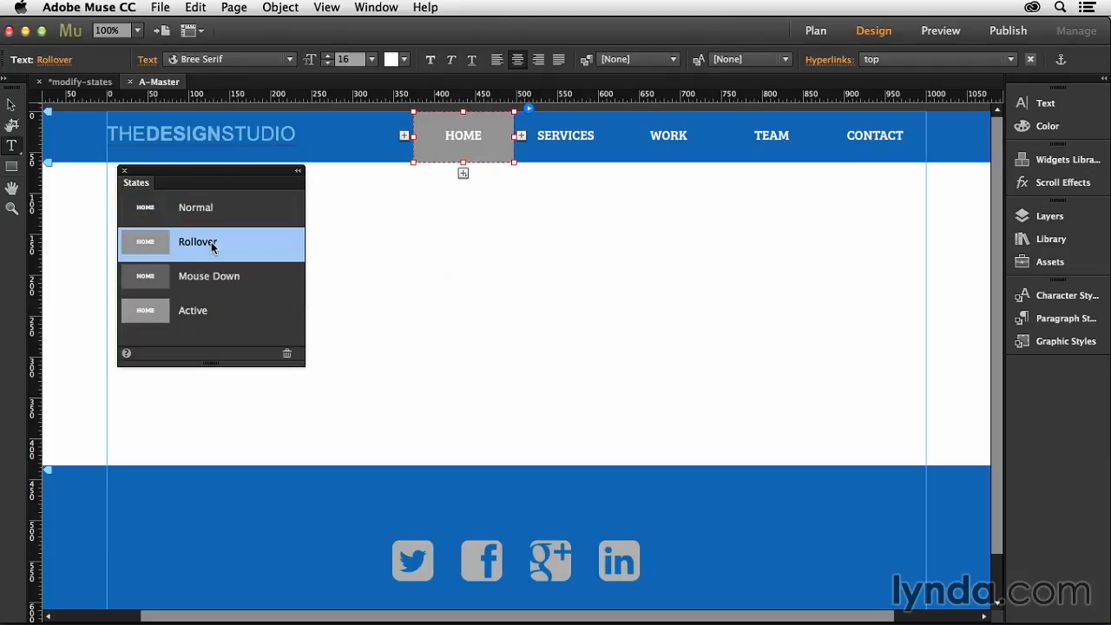
click(13, 104)
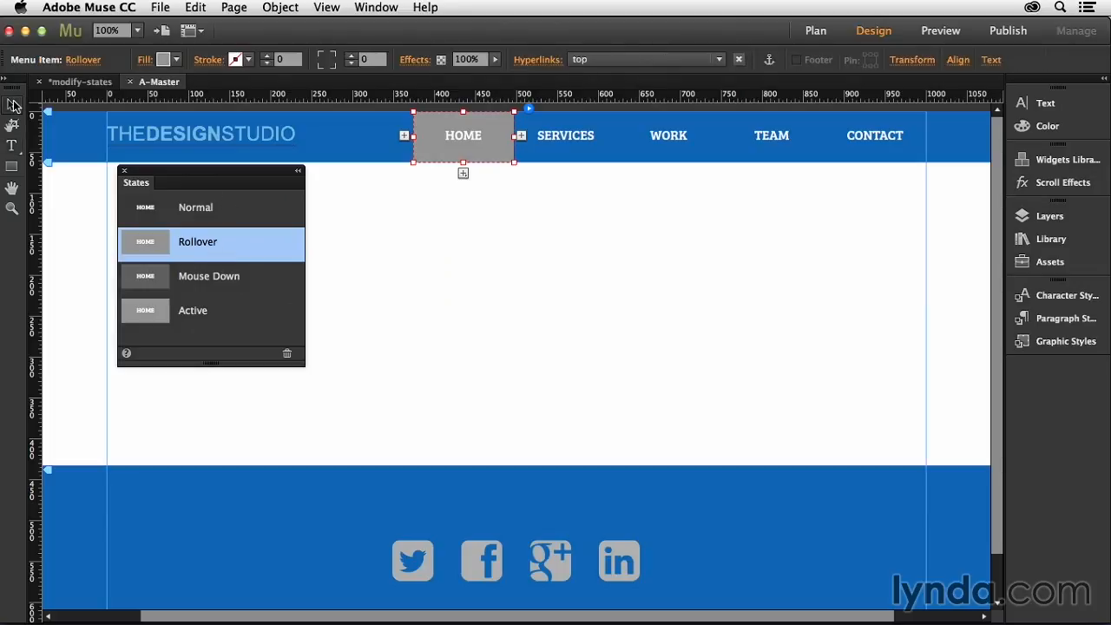
click(175, 60)
click(396, 109)
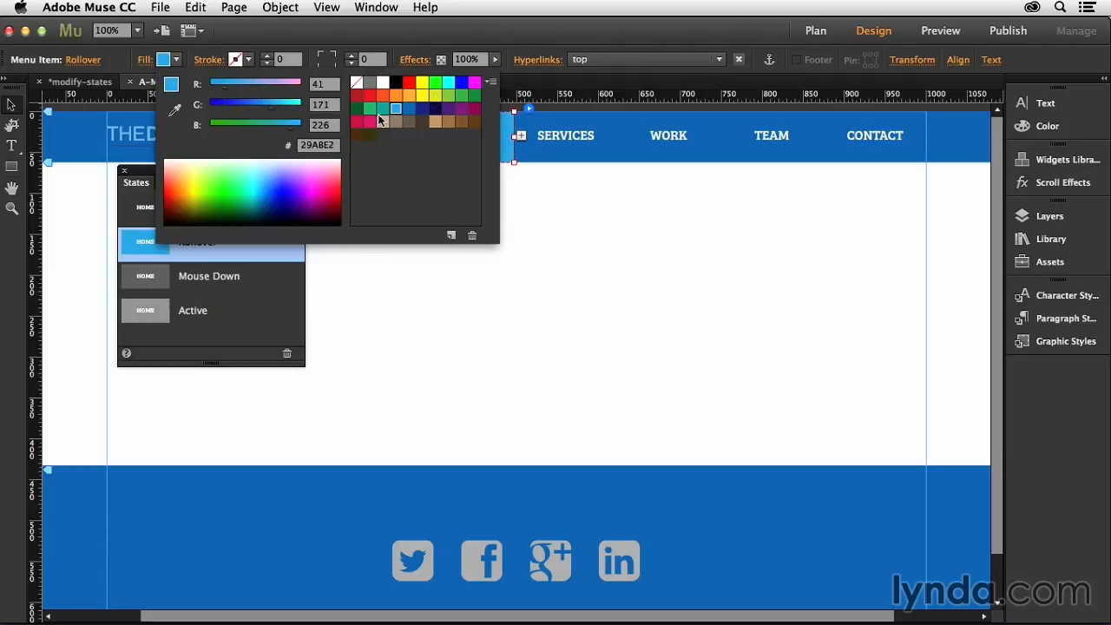
Fill the HOME menu item's Mouse Down state with the same light blue as the Rollover state.
click(256, 278)
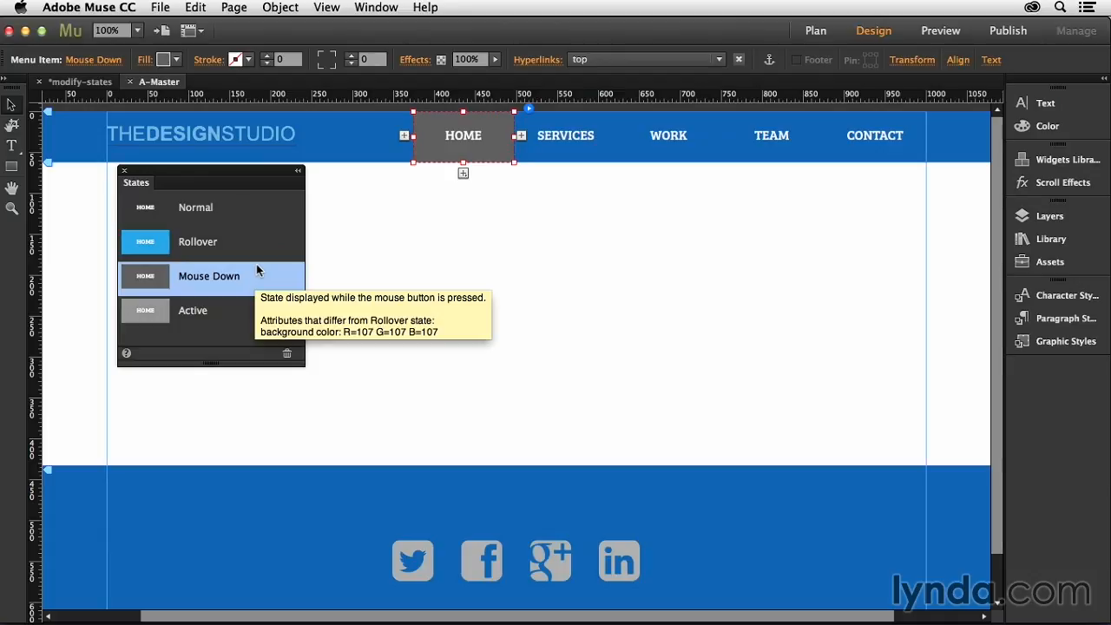
click(179, 60)
click(179, 60)
click(179, 60)
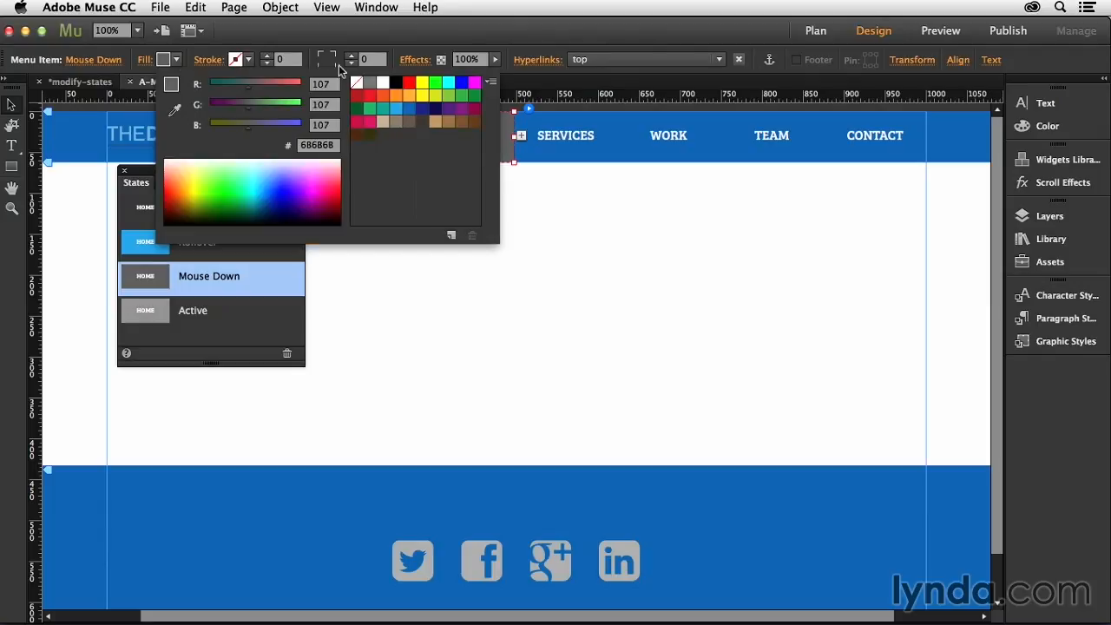
click(395, 113)
Fill the HOME menu item's Active state with light blue 29ABE2, close the States panel and deselect the menu.
click(212, 311)
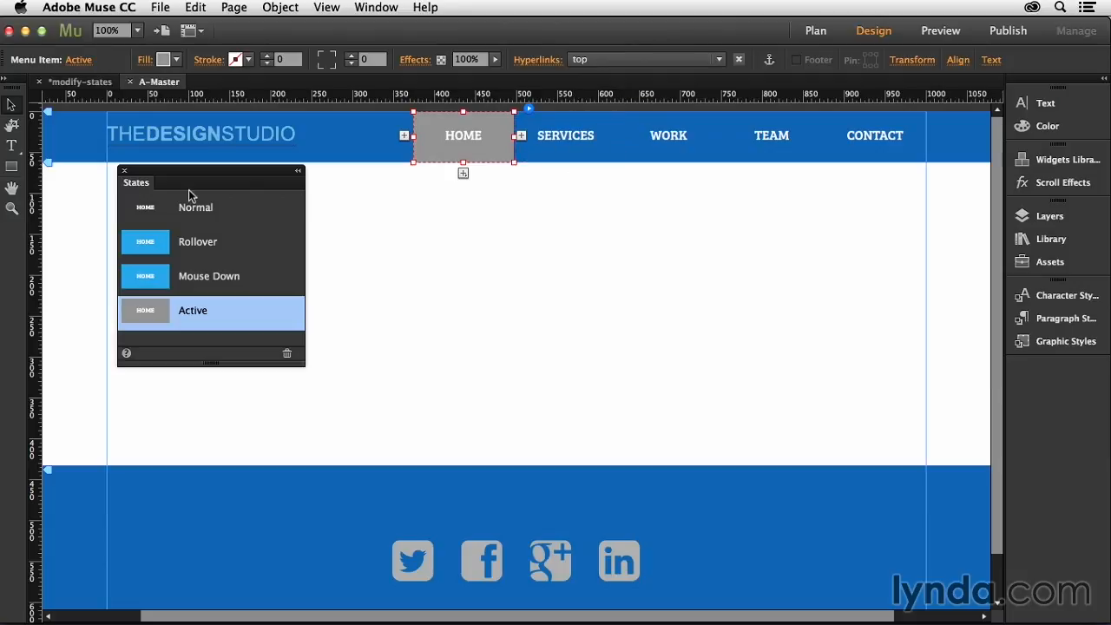
click(177, 60)
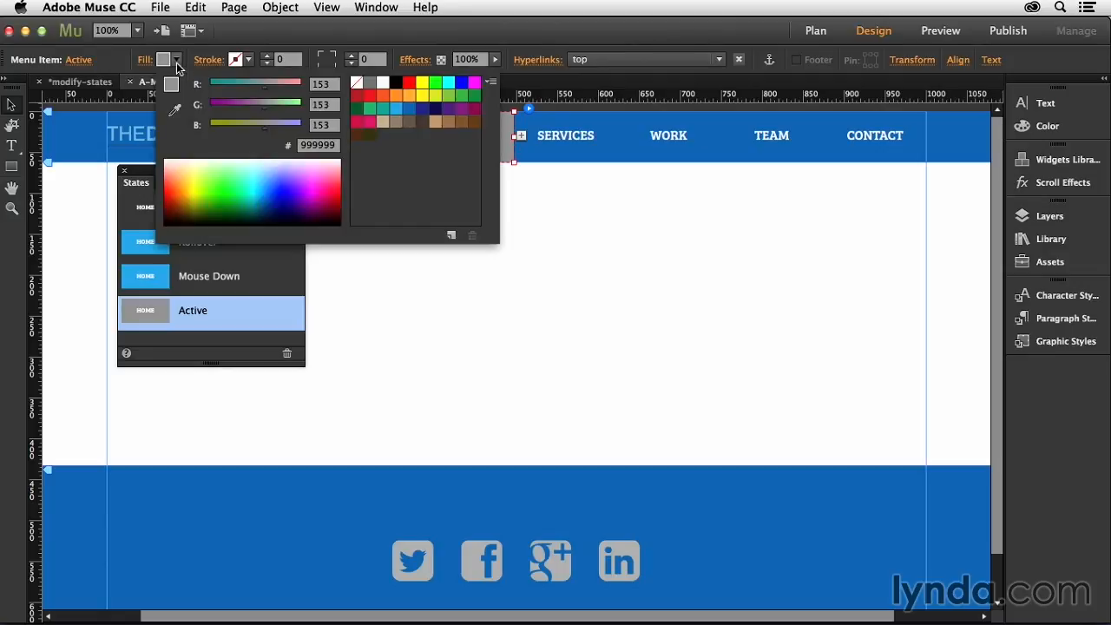
click(392, 108)
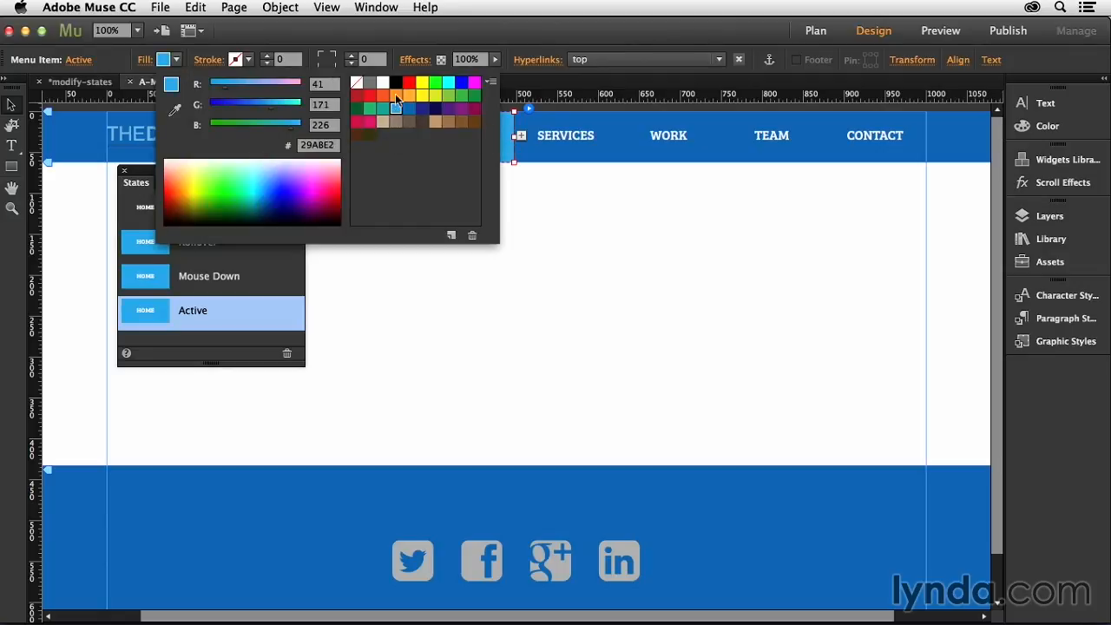
click(383, 32)
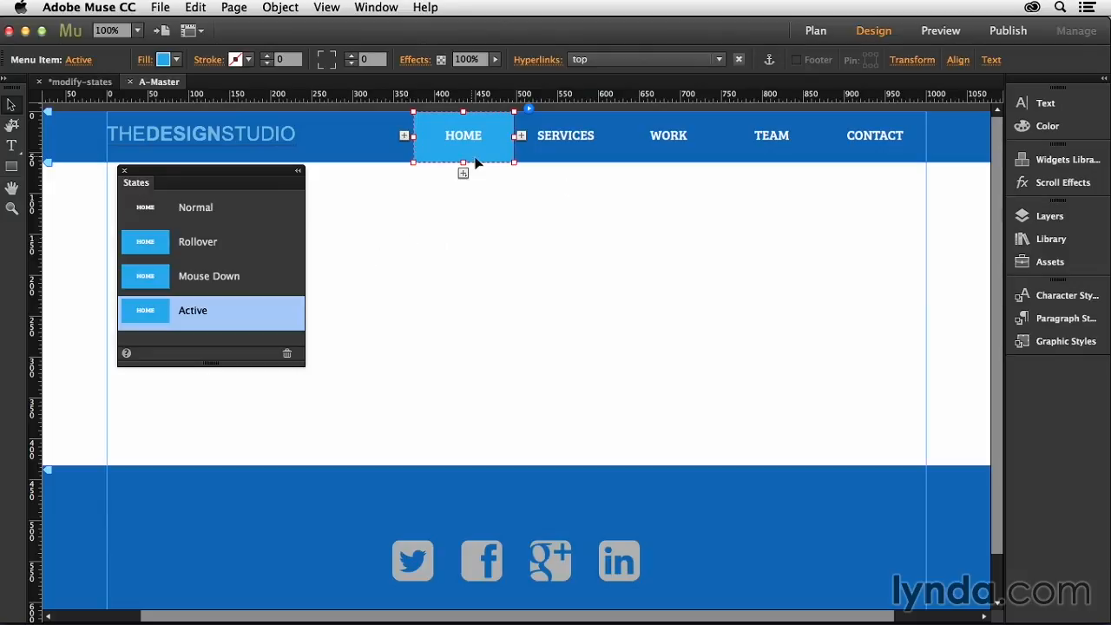
click(125, 170)
click(218, 205)
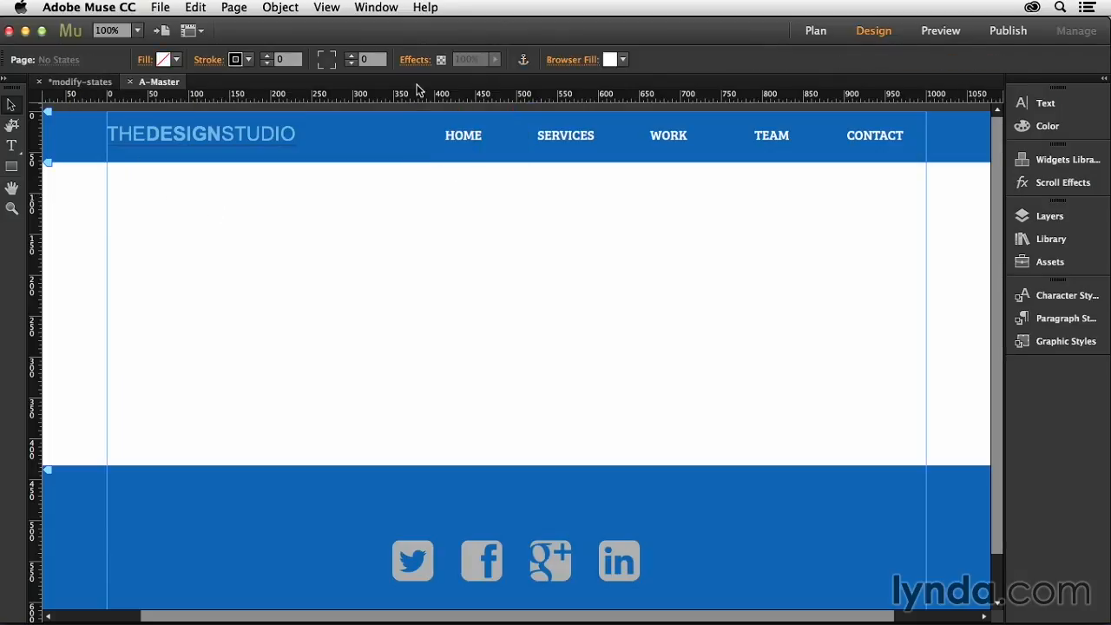
Preview the page and test the SERVICES, HOME and WORK links in the navigation menu.
click(943, 31)
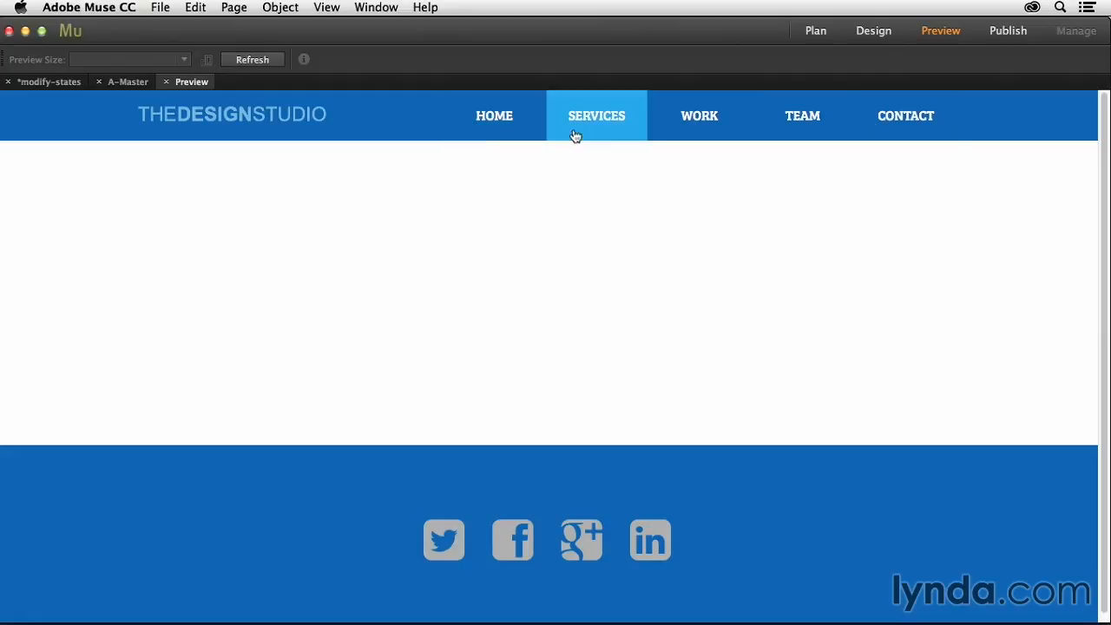
click(603, 119)
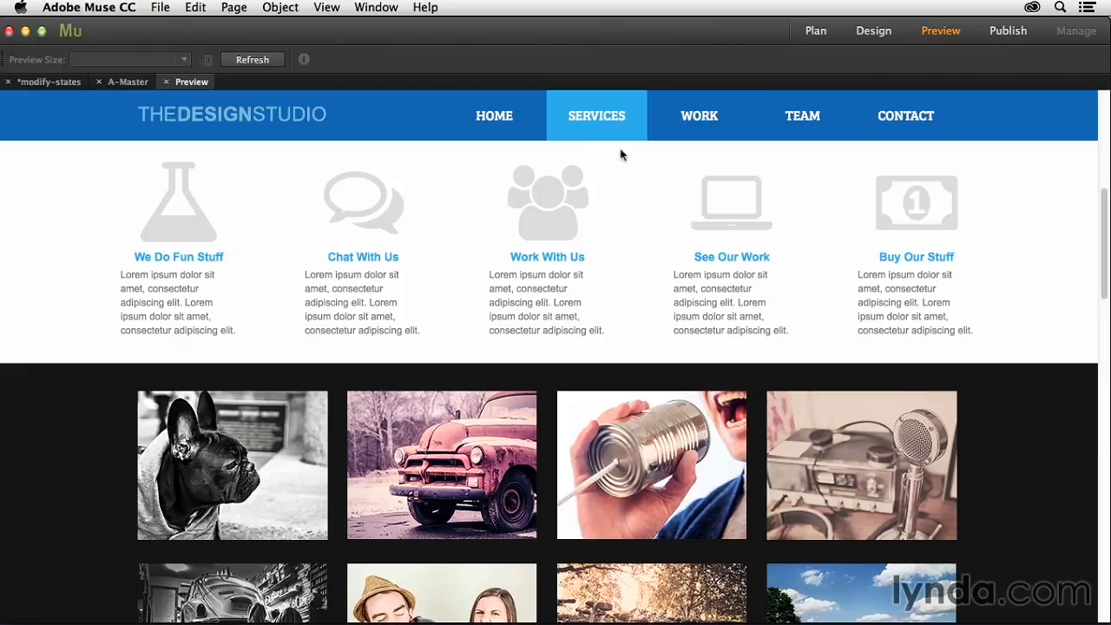
click(511, 120)
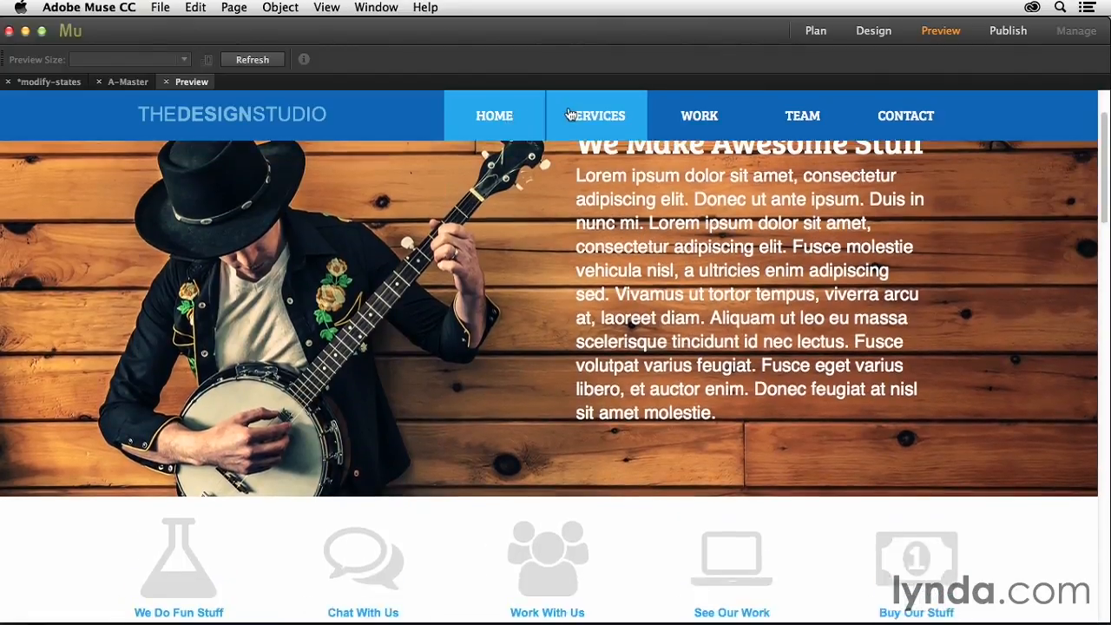
click(569, 116)
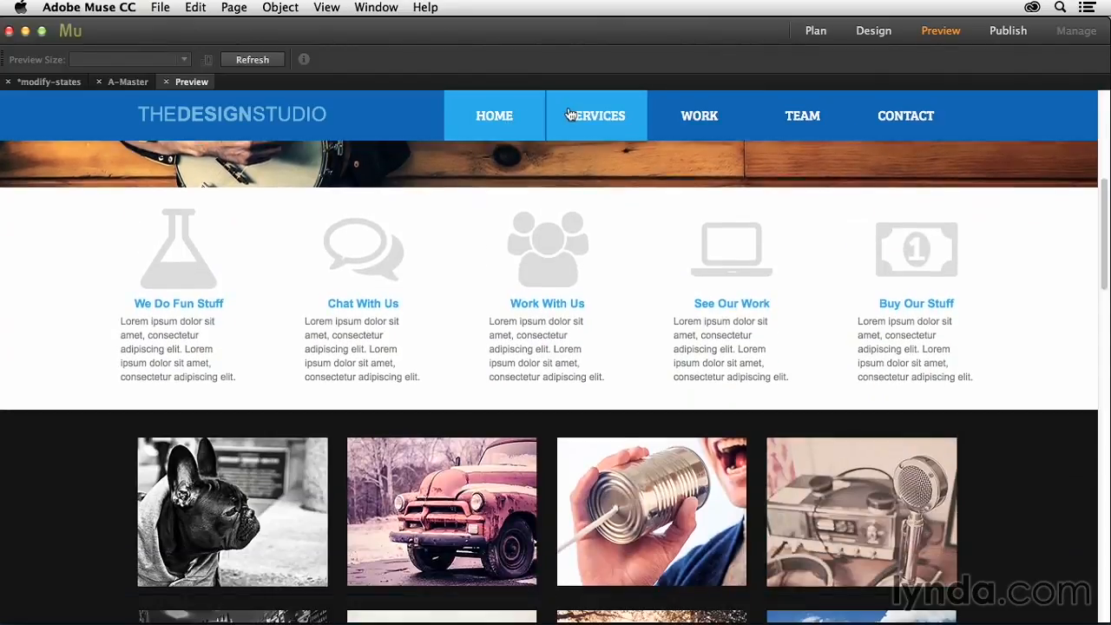
click(684, 116)
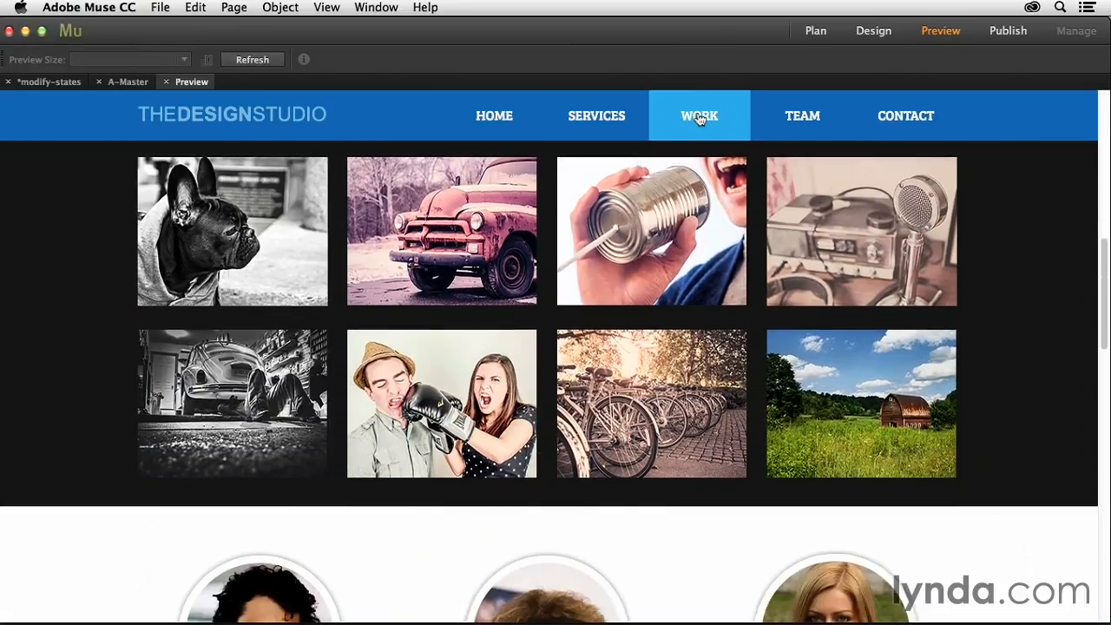
Test the TEAM, CONTACT, WORK, SERVICES and HOME links in the previewed navigation menu, finishing on the TEAM section.
click(794, 113)
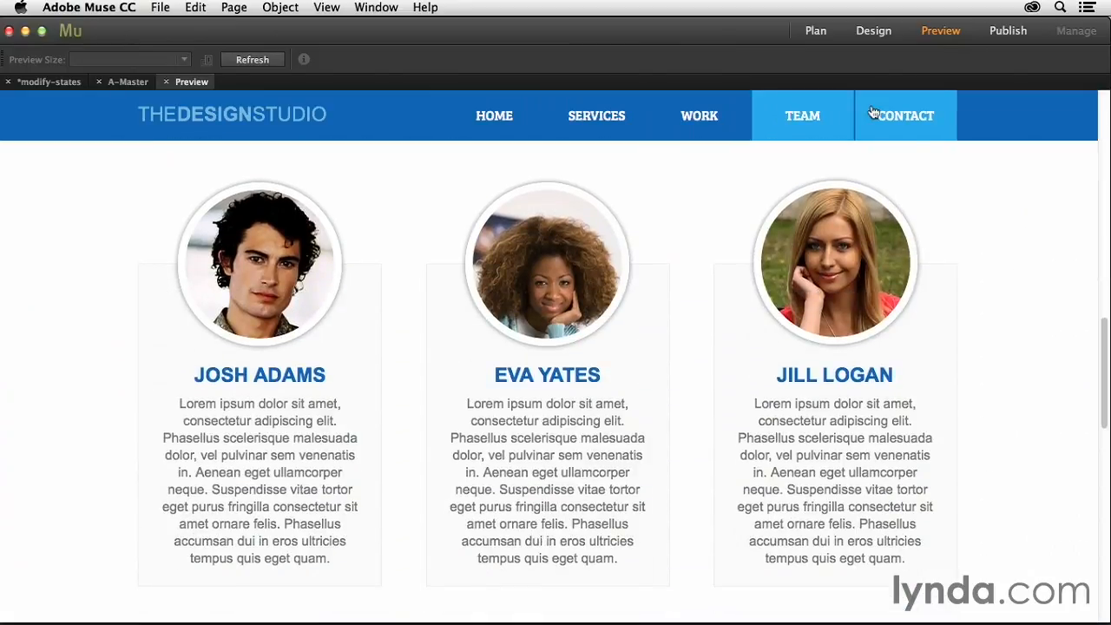
click(873, 113)
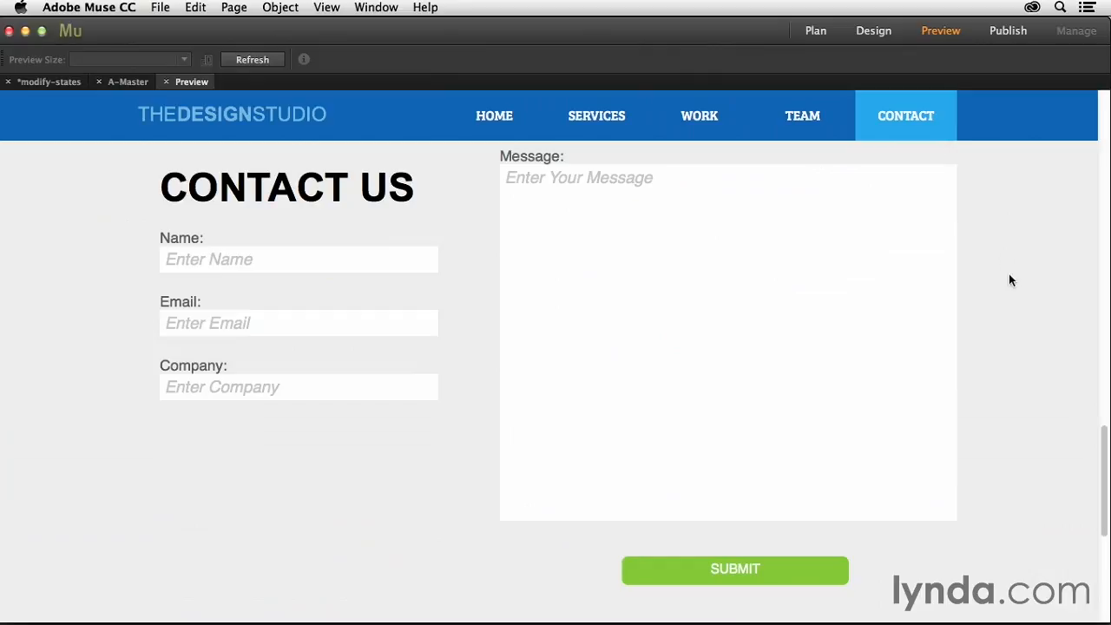
click(719, 134)
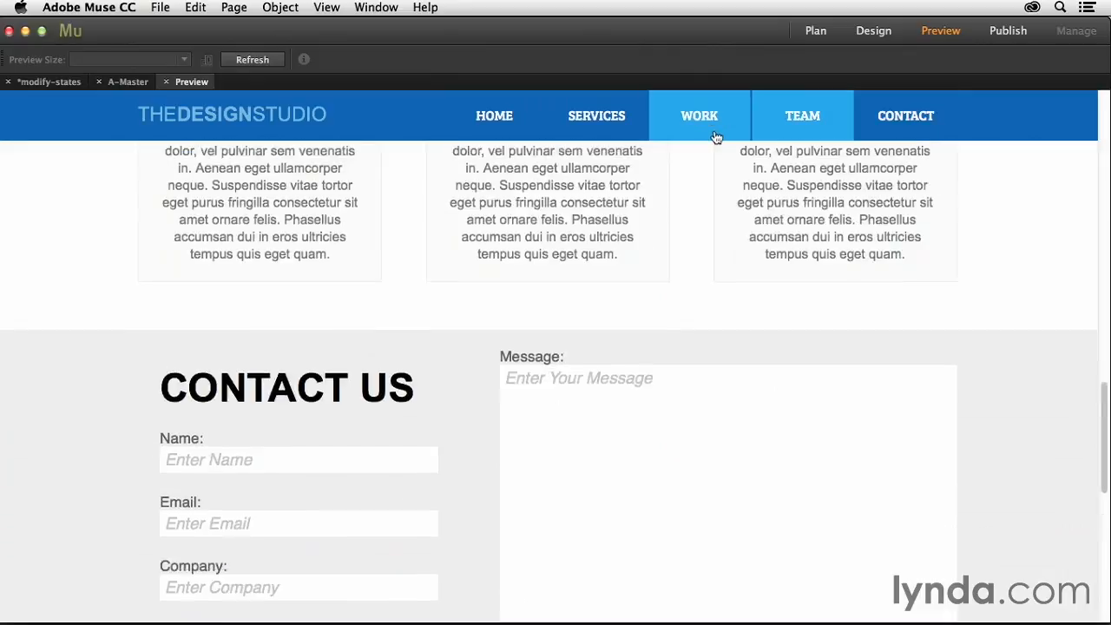
click(600, 122)
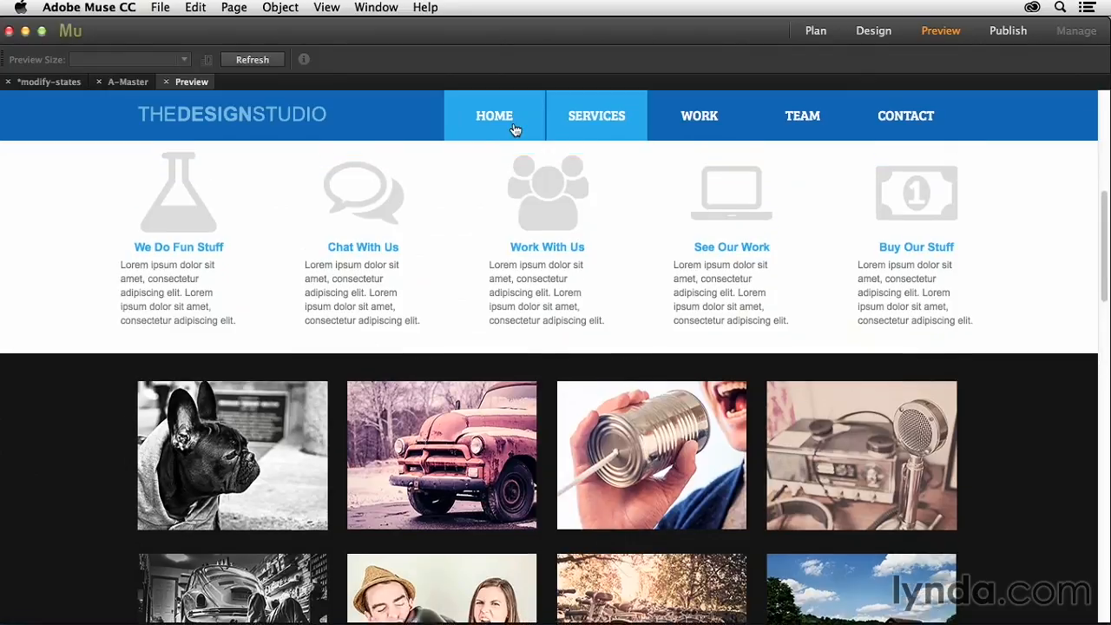
click(515, 129)
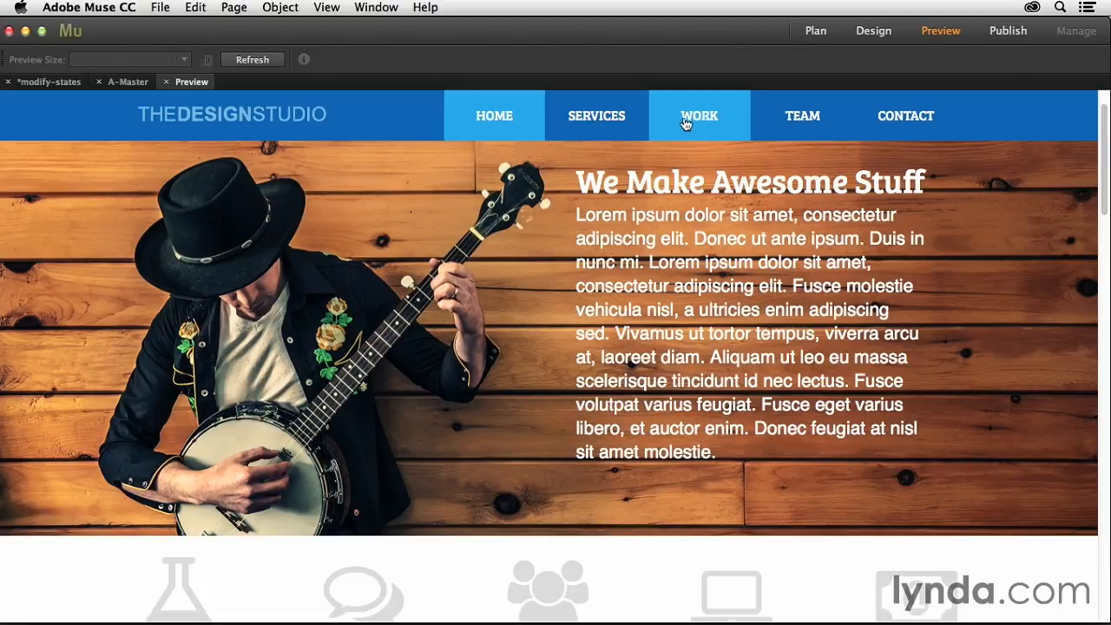
click(817, 119)
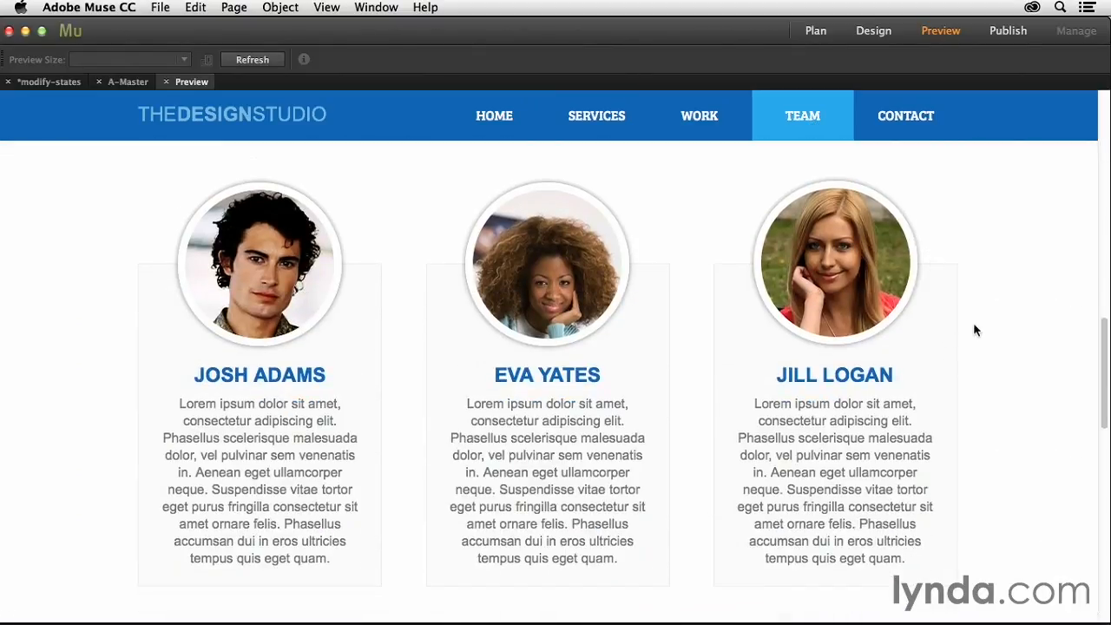